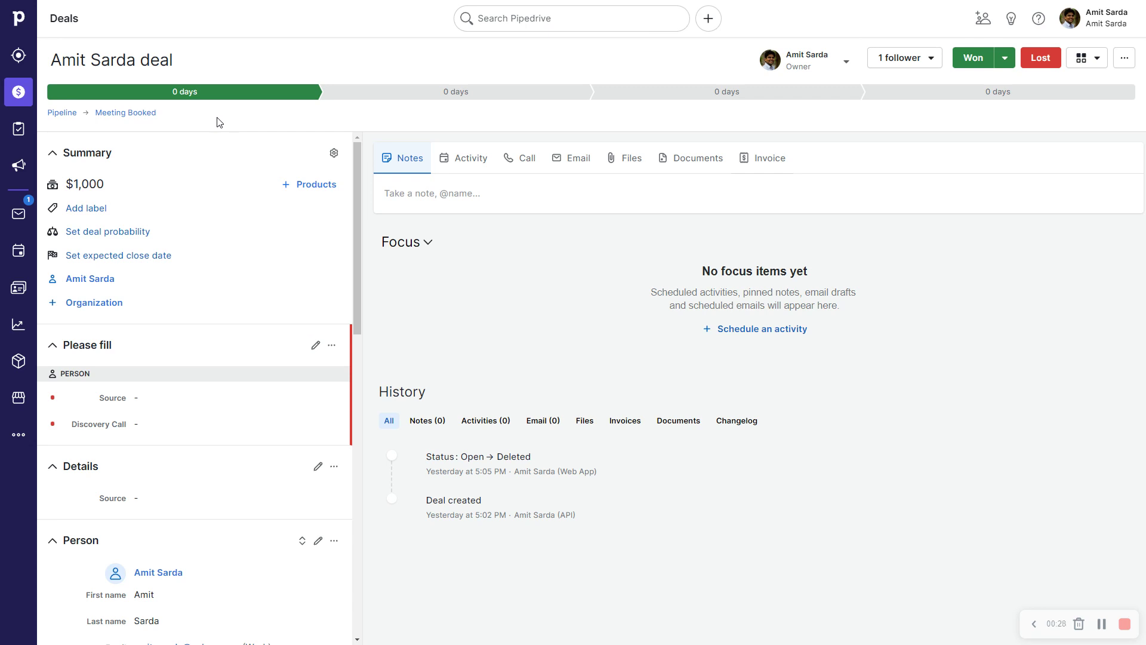
Open Manage sidebar sections from the deal's ... actions menu
{"action": "scroll", "coordinate": [295, 170], "scroll_direction": "down", "scroll_amount": 8}
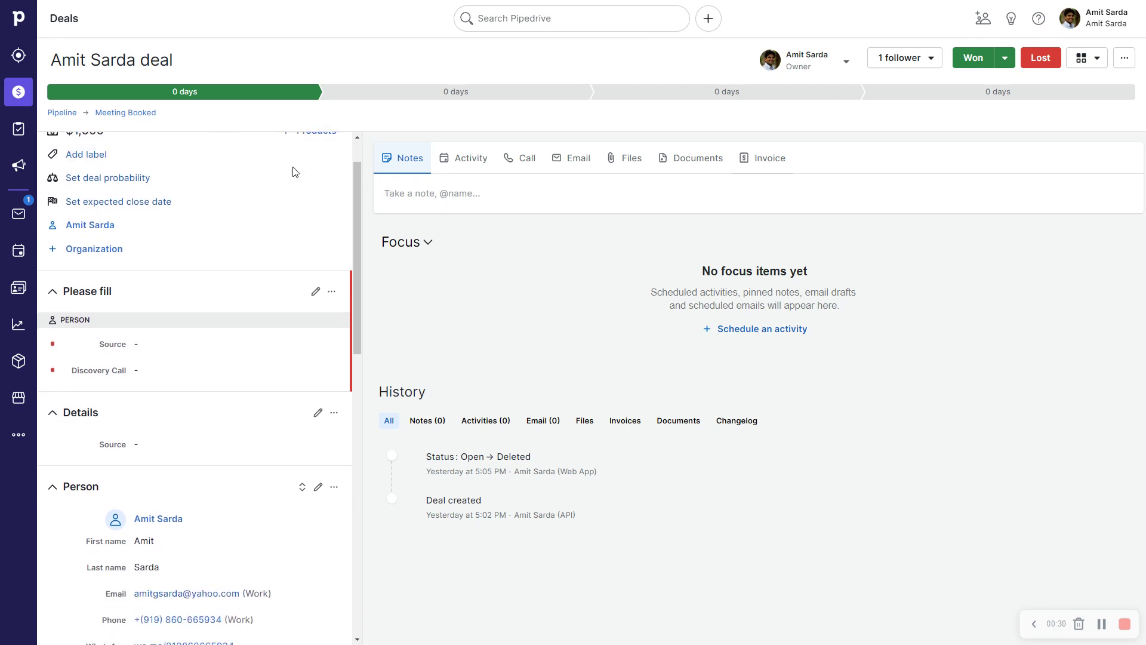
{"action": "scroll", "coordinate": [164, 253], "scroll_direction": "down", "scroll_amount": 5}
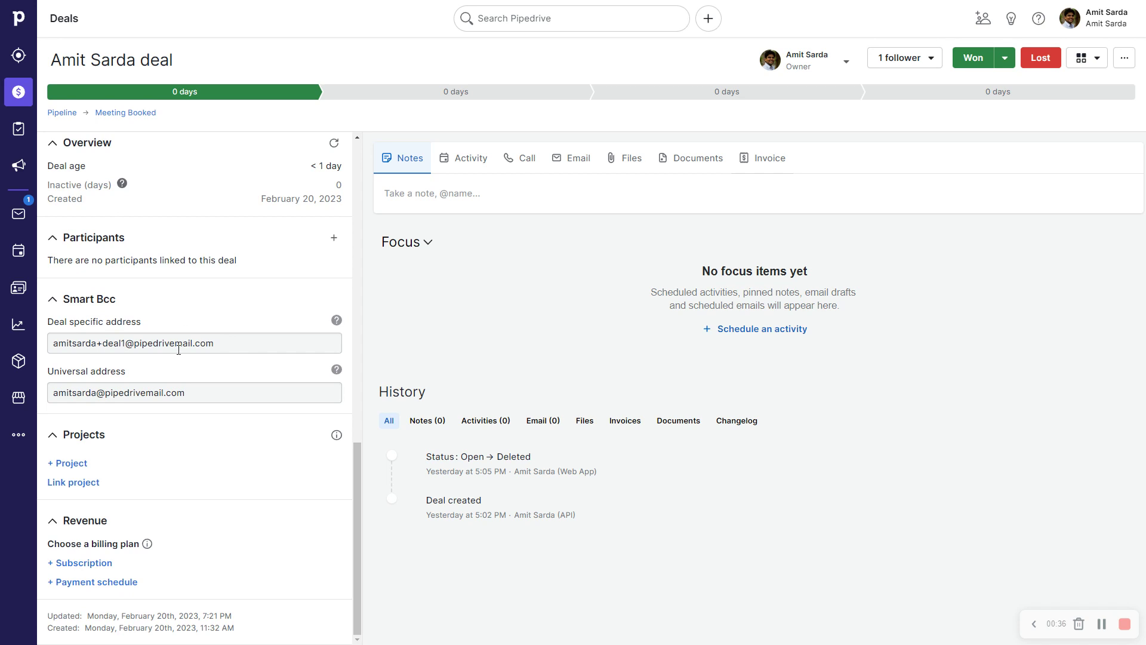
{"action": "scroll", "coordinate": [200, 543], "scroll_direction": "up", "scroll_amount": 5}
{"action": "scroll", "coordinate": [198, 533], "scroll_direction": "up", "scroll_amount": 5}
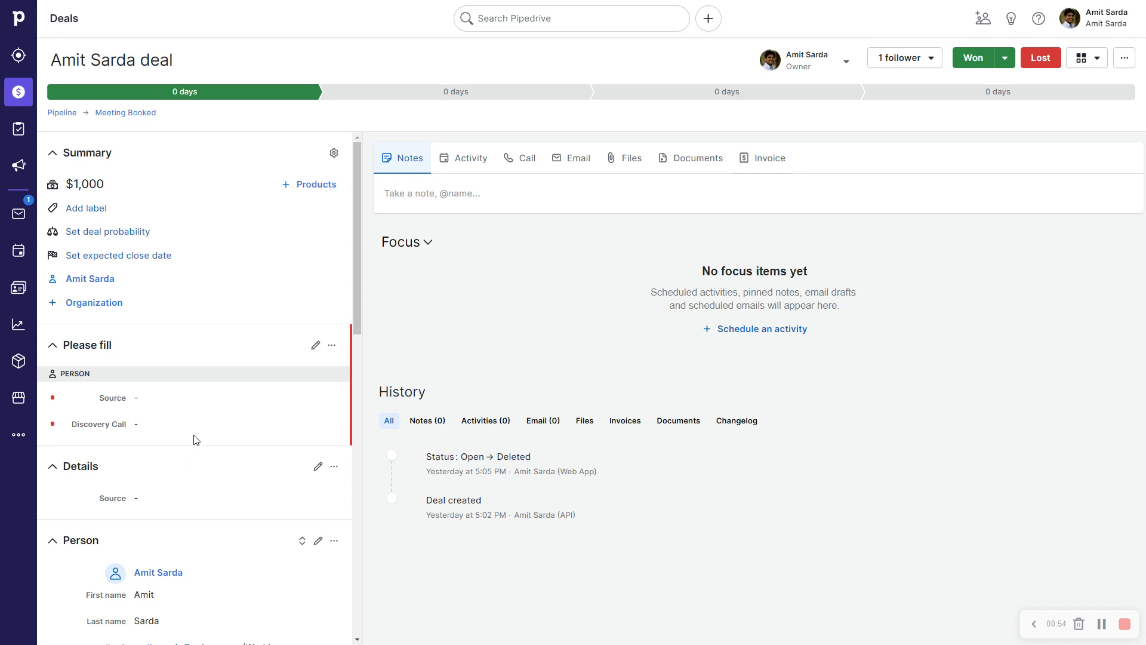
{"action": "left_click", "coordinate": [1125, 62]}
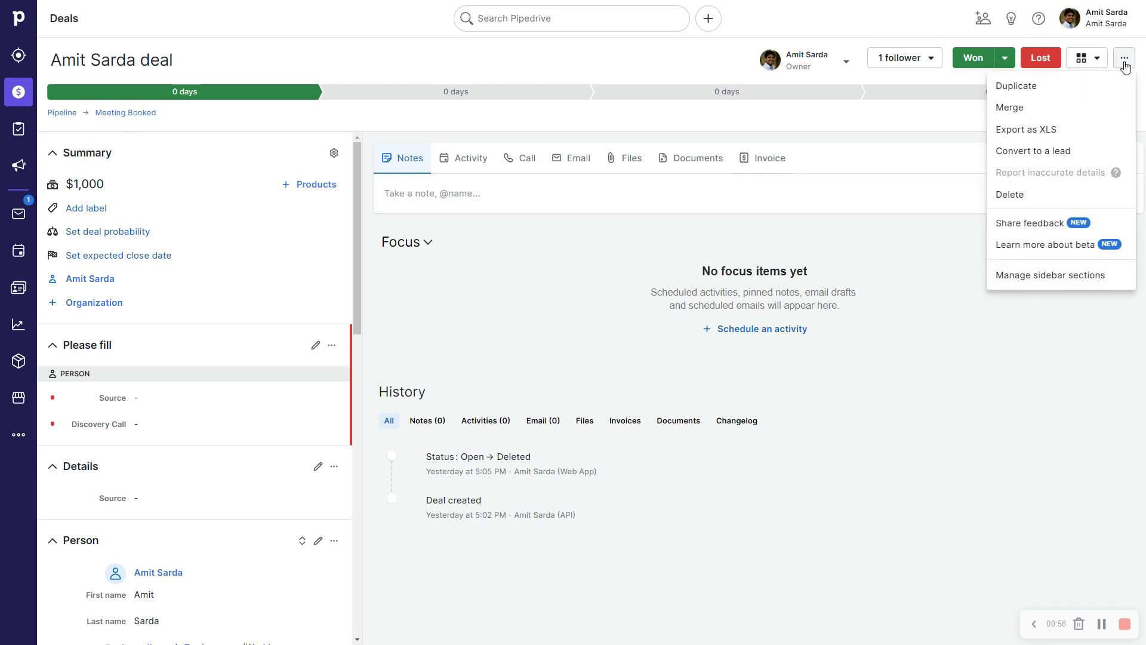
{"action": "left_click", "coordinate": [1019, 280]}
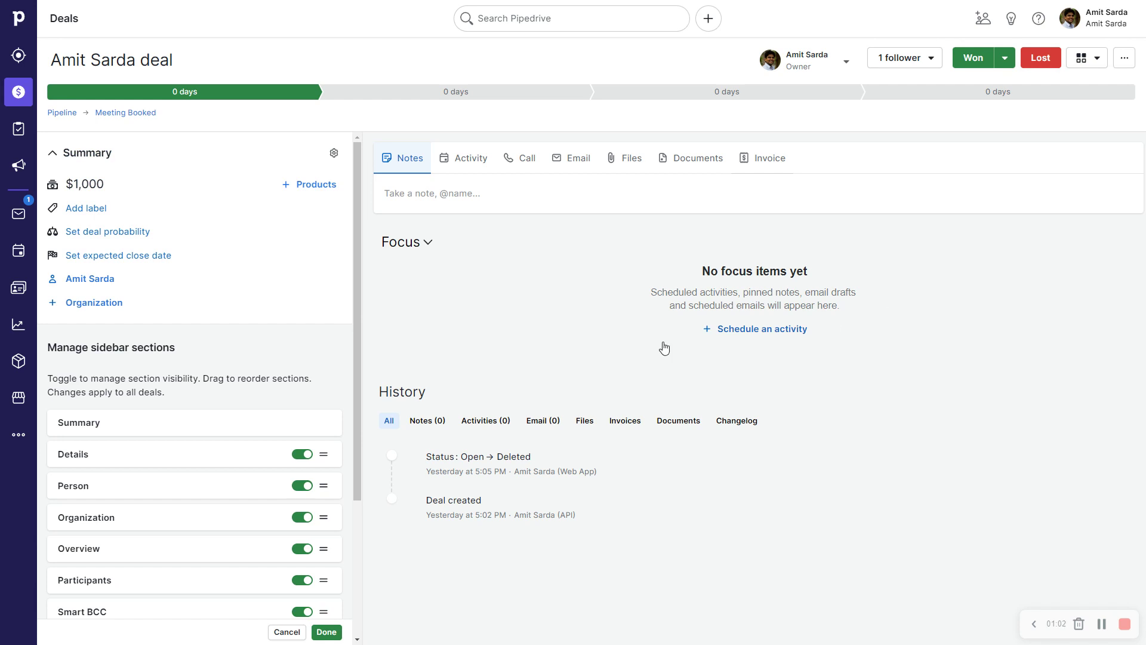
{"action": "scroll", "coordinate": [210, 460], "scroll_direction": "down", "scroll_amount": 3}
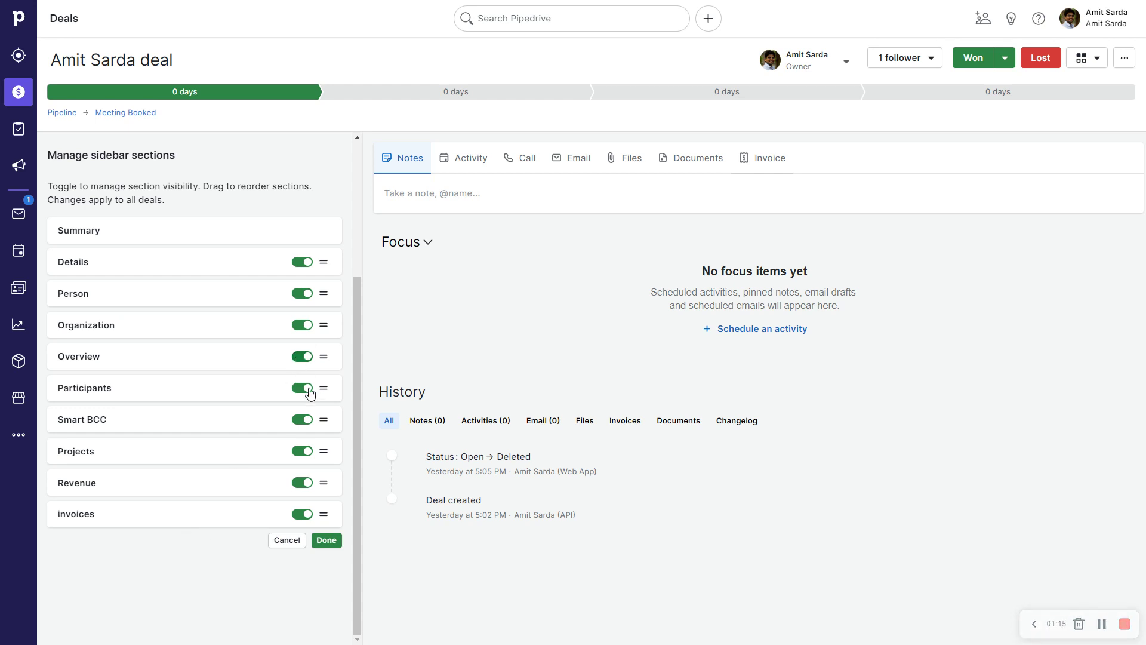
Switch off the invoices, Revenue, Smart BCC, Participants and Overview sections
{"action": "left_click", "coordinate": [300, 514]}
{"action": "scroll", "coordinate": [300, 517], "scroll_direction": "down", "scroll_amount": 1}
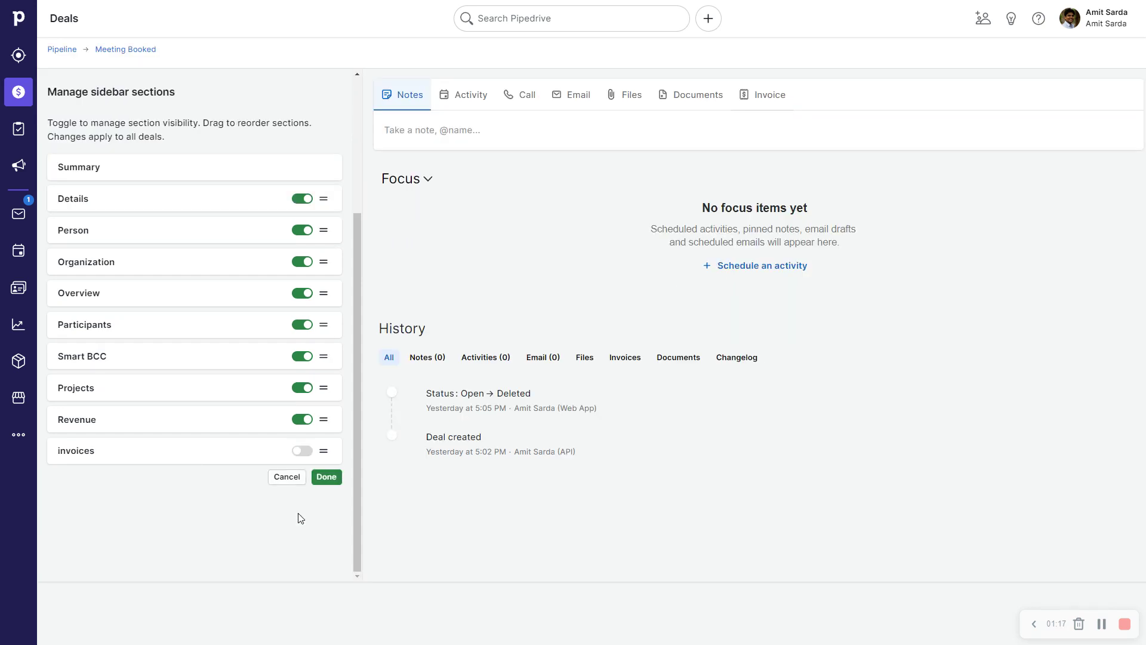
{"action": "left_click", "coordinate": [300, 419]}
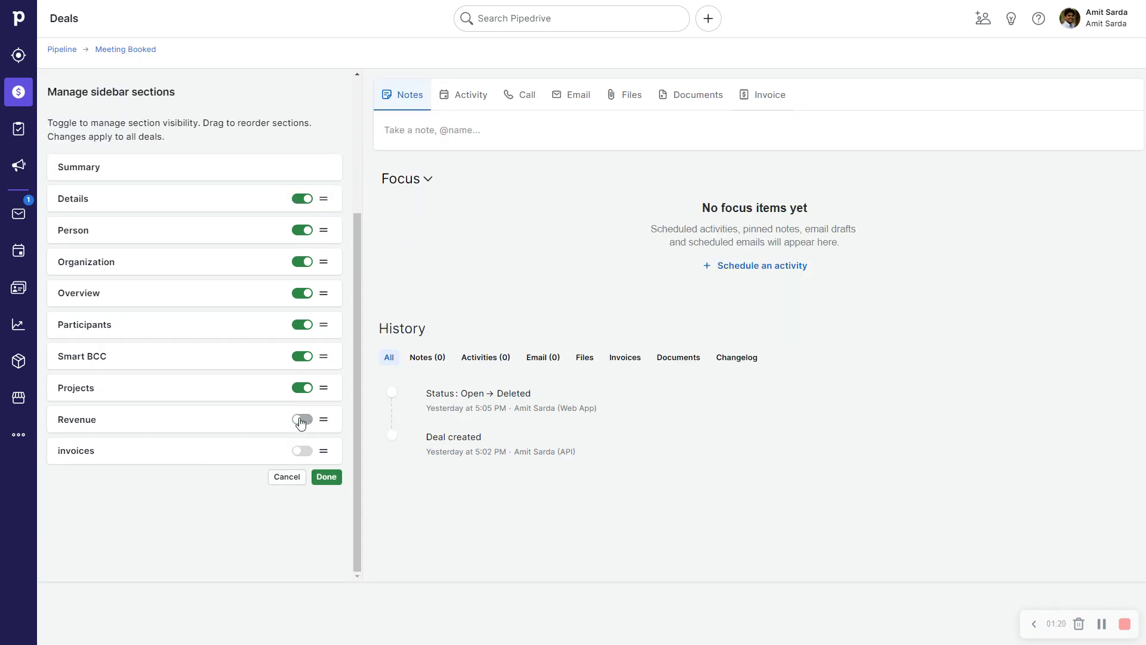
{"action": "left_click", "coordinate": [297, 357]}
{"action": "left_click", "coordinate": [298, 325]}
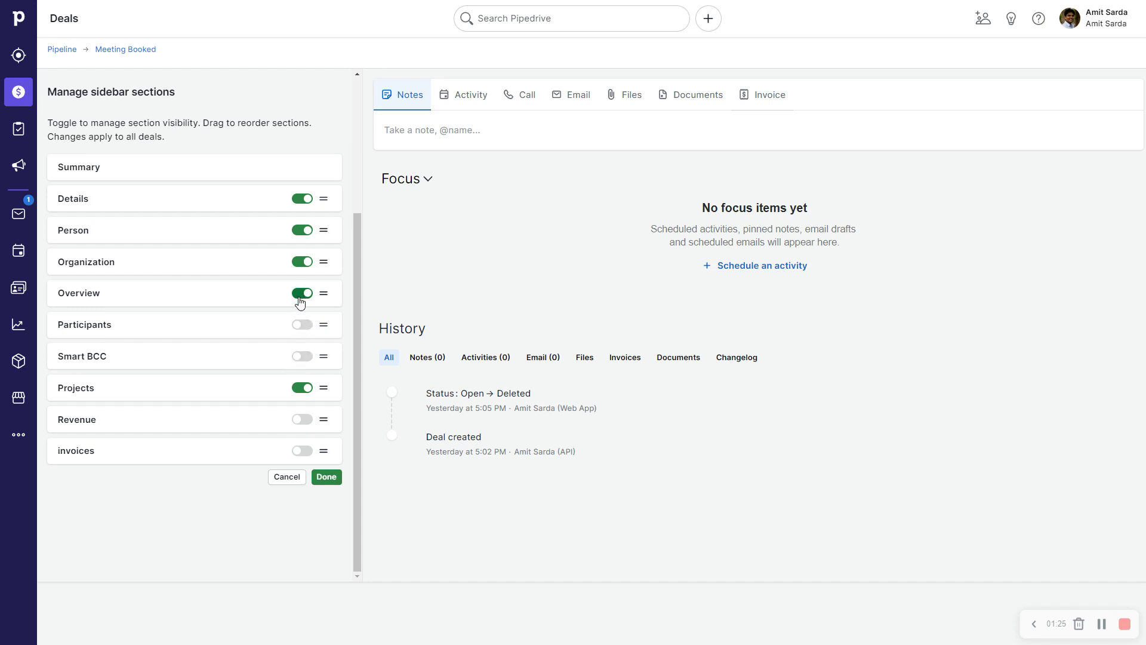
{"action": "left_click", "coordinate": [300, 295]}
Drag Projects up to sit right after Organization and save the layout
{"action": "left_click_drag", "start_coordinate": [326, 400], "coordinate": [318, 357]}
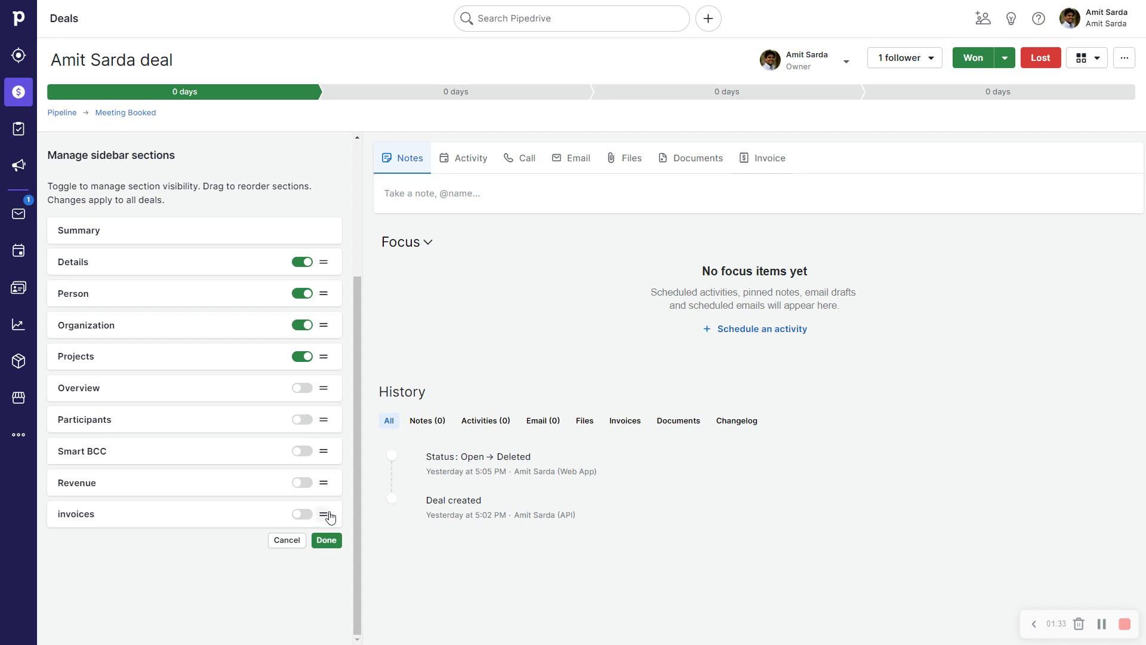
{"action": "mouse_move", "coordinate": [328, 516]}
{"action": "left_mouse_down"}
{"action": "mouse_move", "coordinate": [319, 460]}
{"action": "mouse_move", "coordinate": [325, 512]}
{"action": "mouse_move", "coordinate": [343, 505]}
{"action": "left_mouse_up"}
{"action": "mouse_move", "coordinate": [324, 327]}
{"action": "left_mouse_down"}
{"action": "mouse_move", "coordinate": [328, 361]}
{"action": "mouse_move", "coordinate": [326, 326]}
{"action": "left_mouse_up"}
{"action": "left_click", "coordinate": [326, 539]}
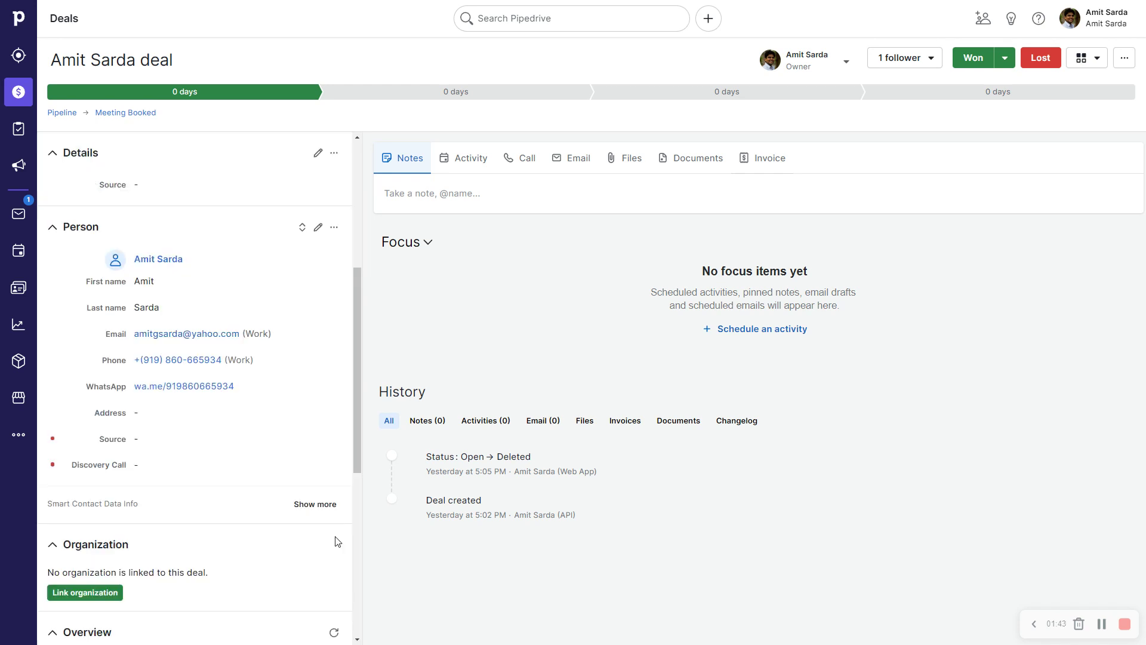
Scroll the trimmed deal sidebar back to the top to reach the Please fill section
{"action": "scroll", "coordinate": [249, 519], "scroll_direction": "up", "scroll_amount": 4}
{"action": "scroll", "coordinate": [263, 513], "scroll_direction": "down", "scroll_amount": 5}
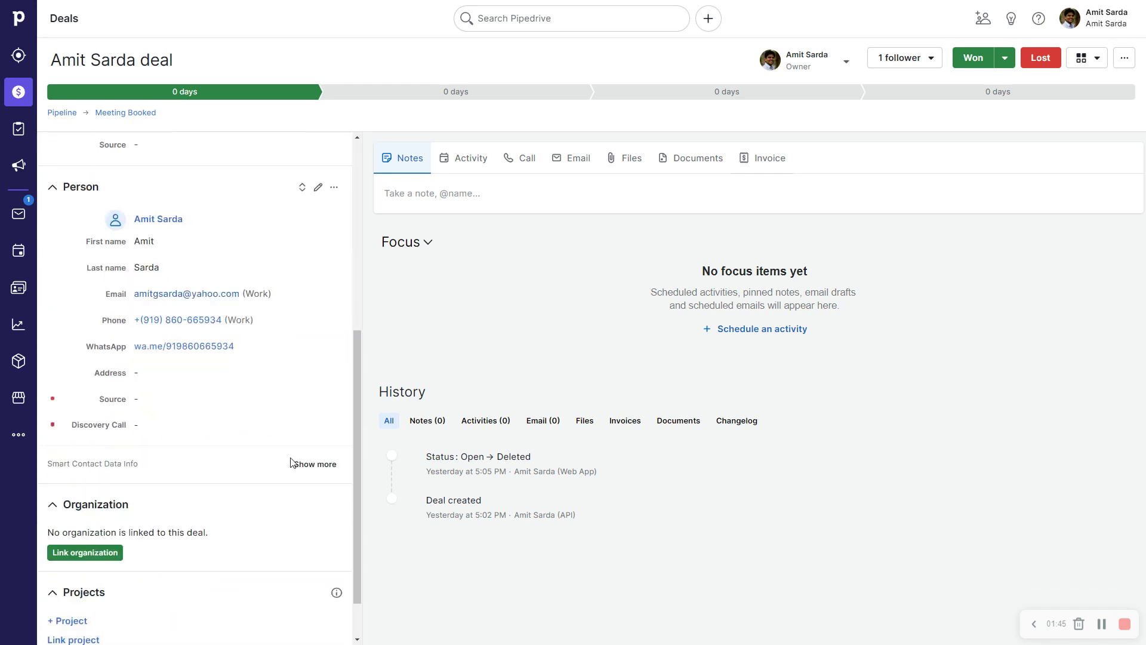
{"action": "scroll", "coordinate": [269, 570], "scroll_direction": "up", "scroll_amount": 6}
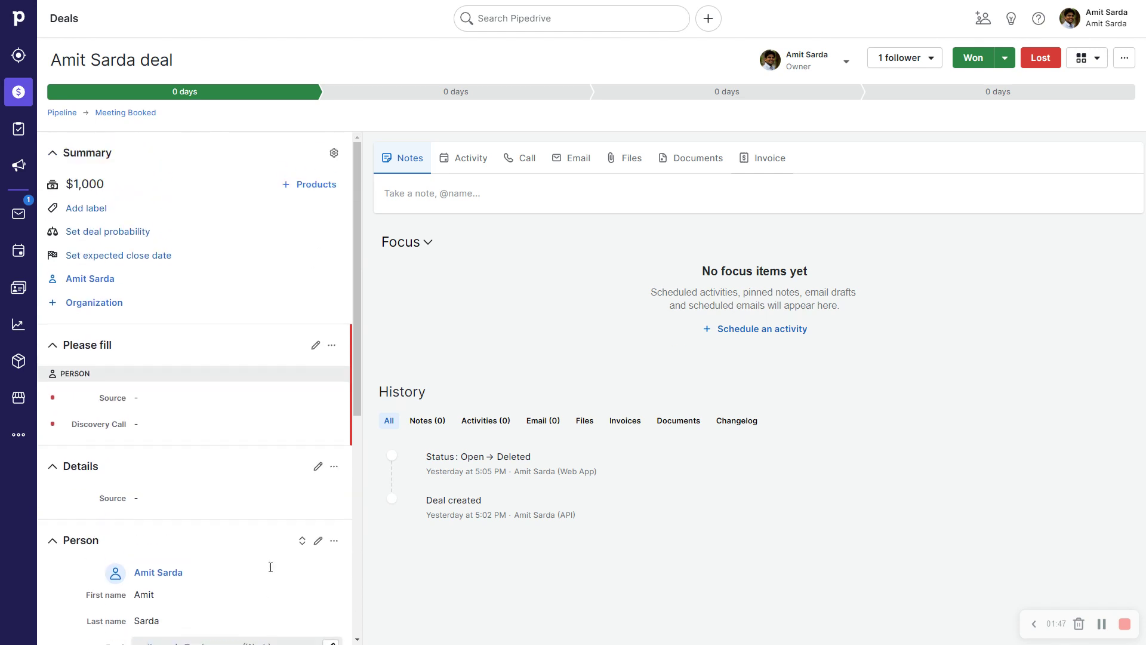
{"action": "scroll", "coordinate": [238, 477], "scroll_direction": "down", "scroll_amount": 5}
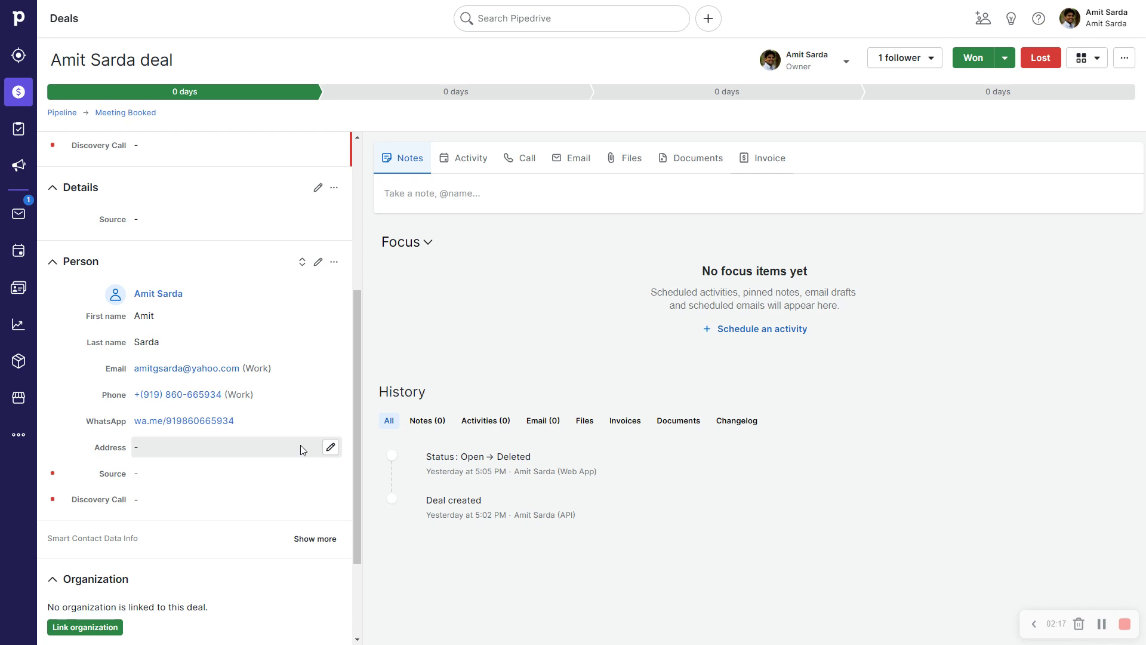
{"action": "scroll", "coordinate": [167, 194], "scroll_direction": "up", "scroll_amount": 4}
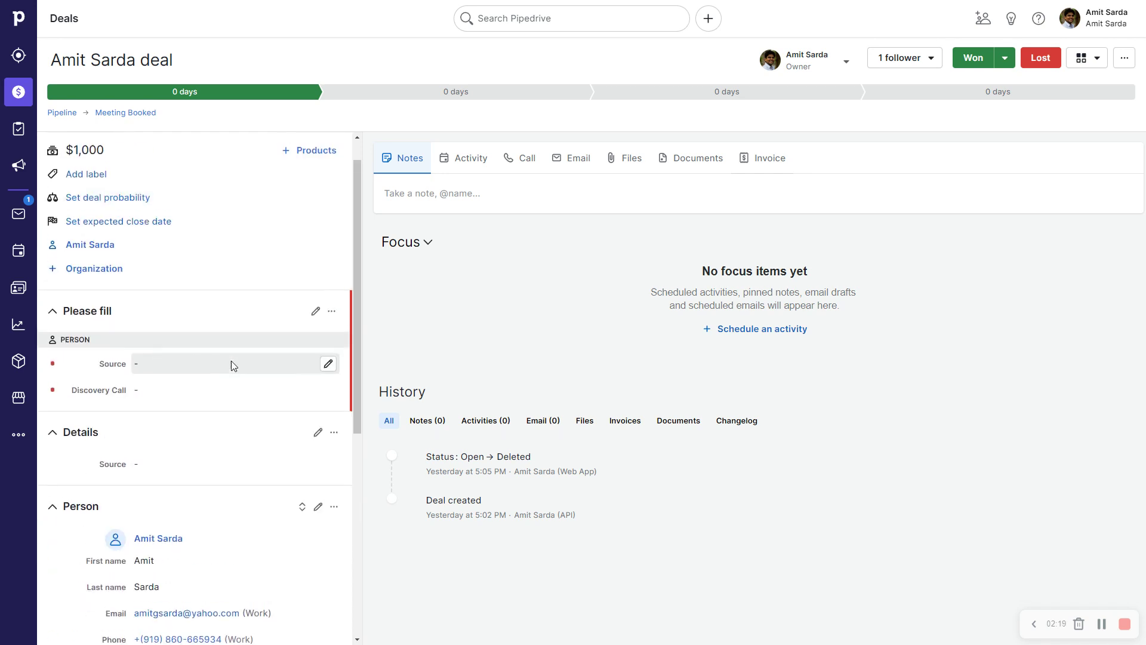
{"action": "scroll", "coordinate": [231, 360], "scroll_direction": "up", "scroll_amount": 1}
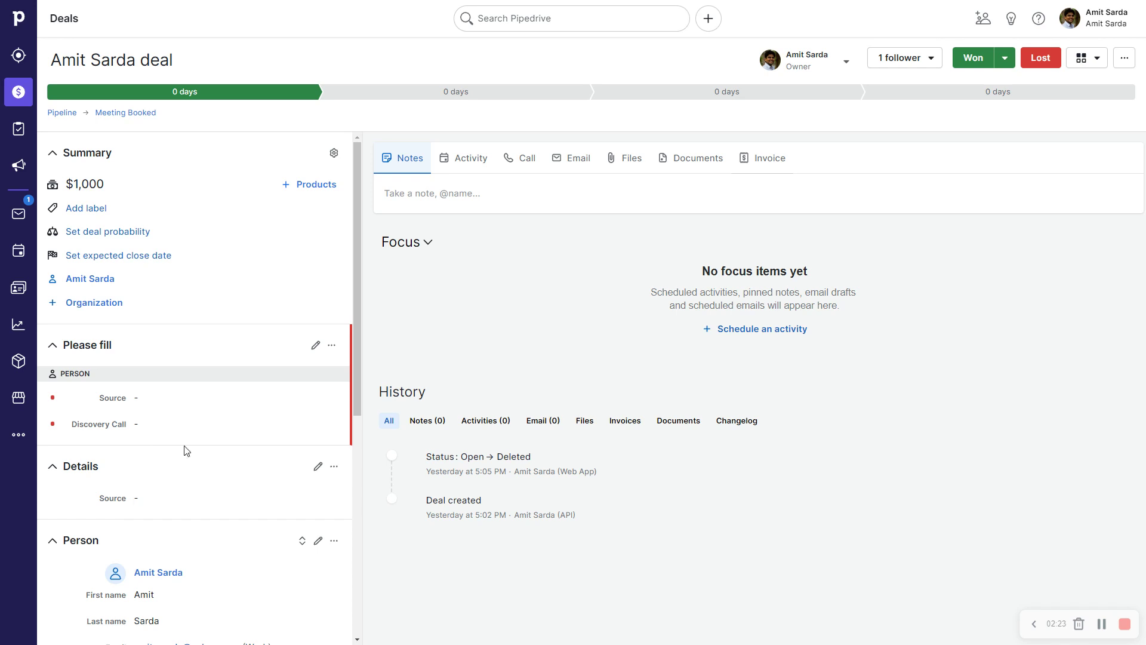
{"action": "scroll", "coordinate": [182, 509], "scroll_direction": "down", "scroll_amount": 3}
{"action": "scroll", "coordinate": [191, 478], "scroll_direction": "up", "scroll_amount": 2}
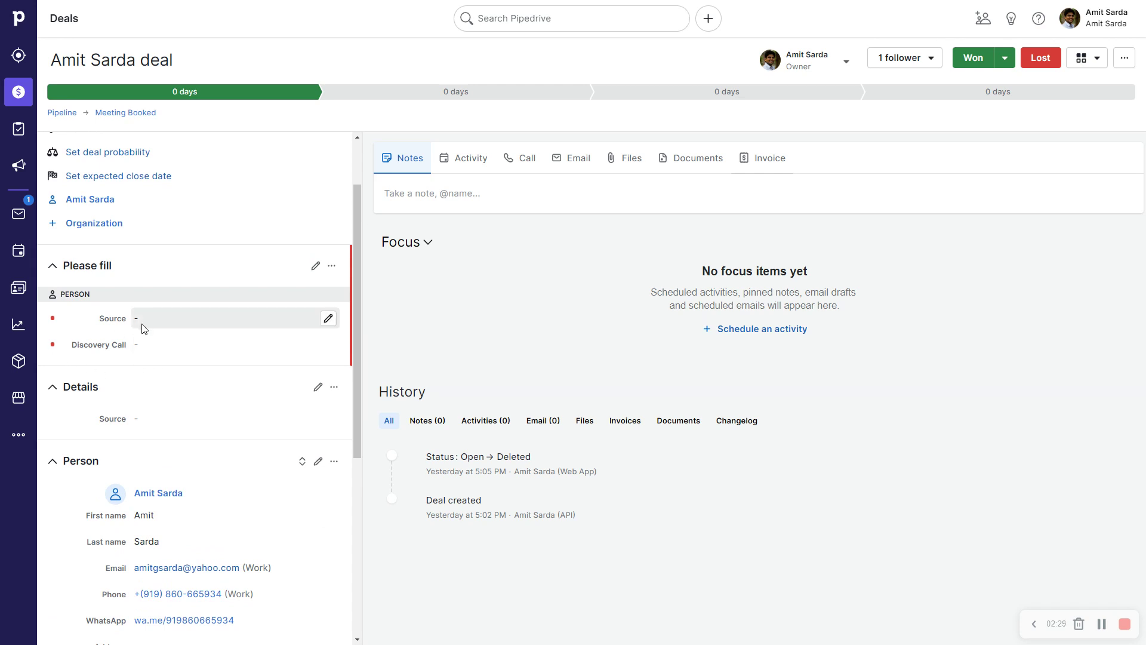
{"action": "scroll", "coordinate": [66, 359], "scroll_direction": "up", "scroll_amount": 2}
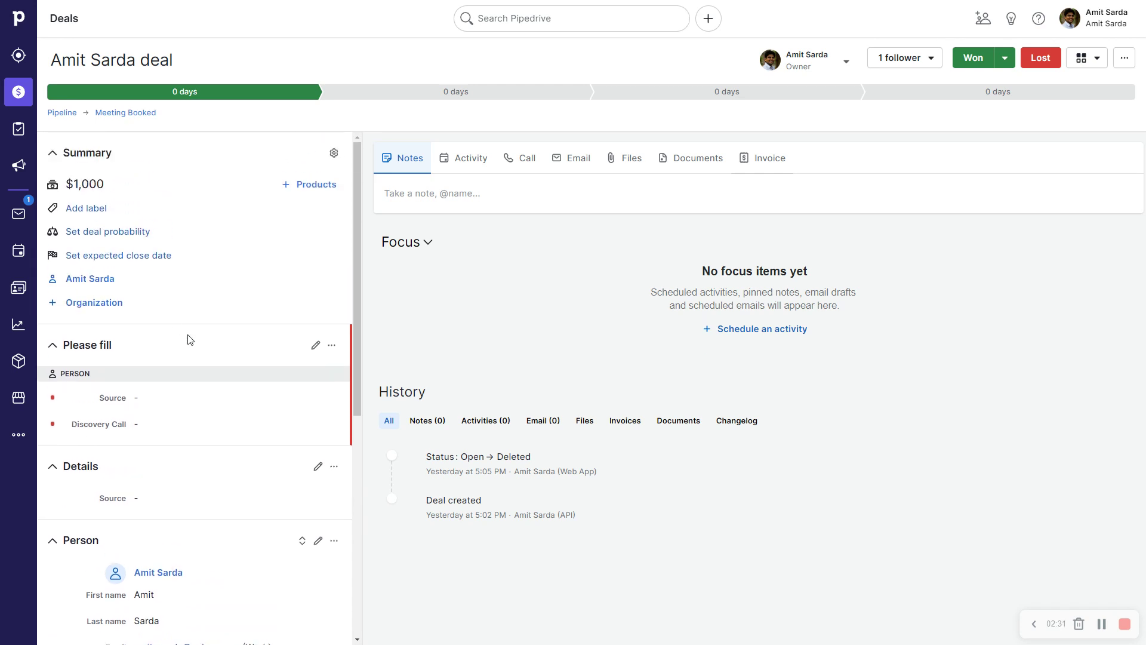
Collapse the Please fill section, discarding an accidental edit of its fields
{"action": "left_click", "coordinate": [91, 352]}
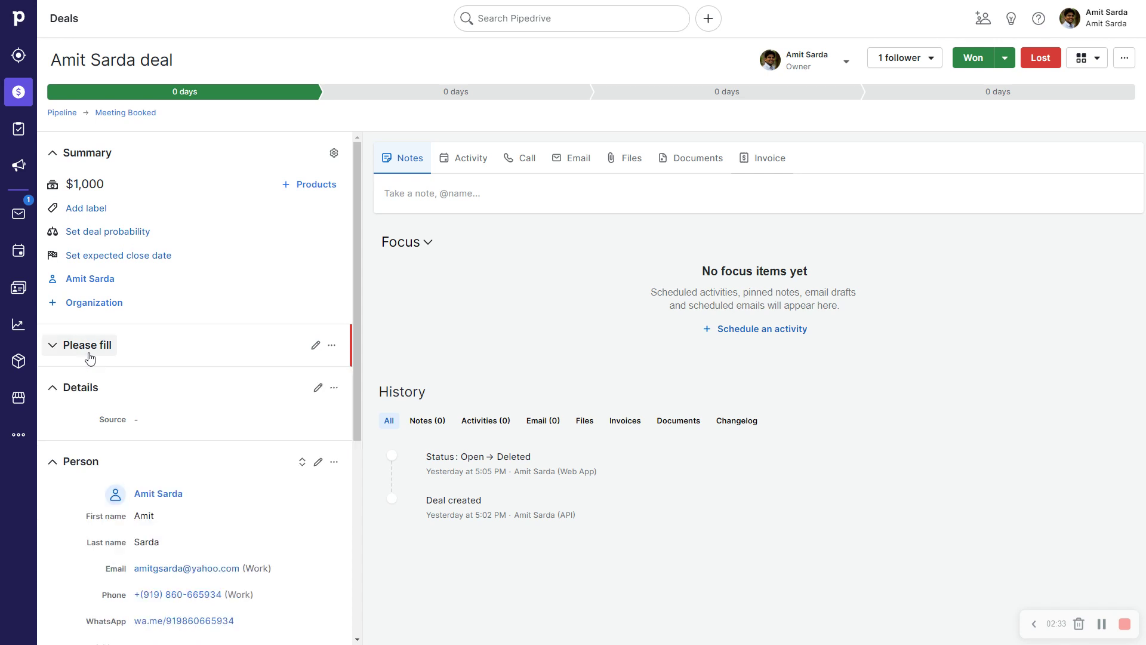
{"action": "left_click", "coordinate": [315, 345]}
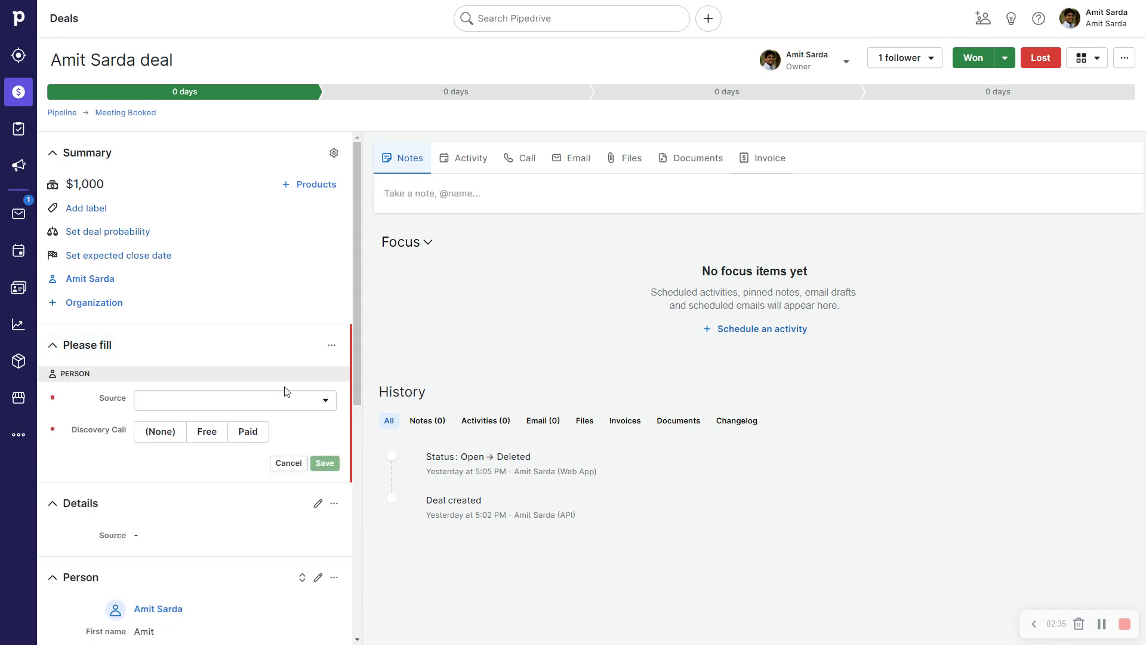
{"action": "left_click", "coordinate": [288, 463]}
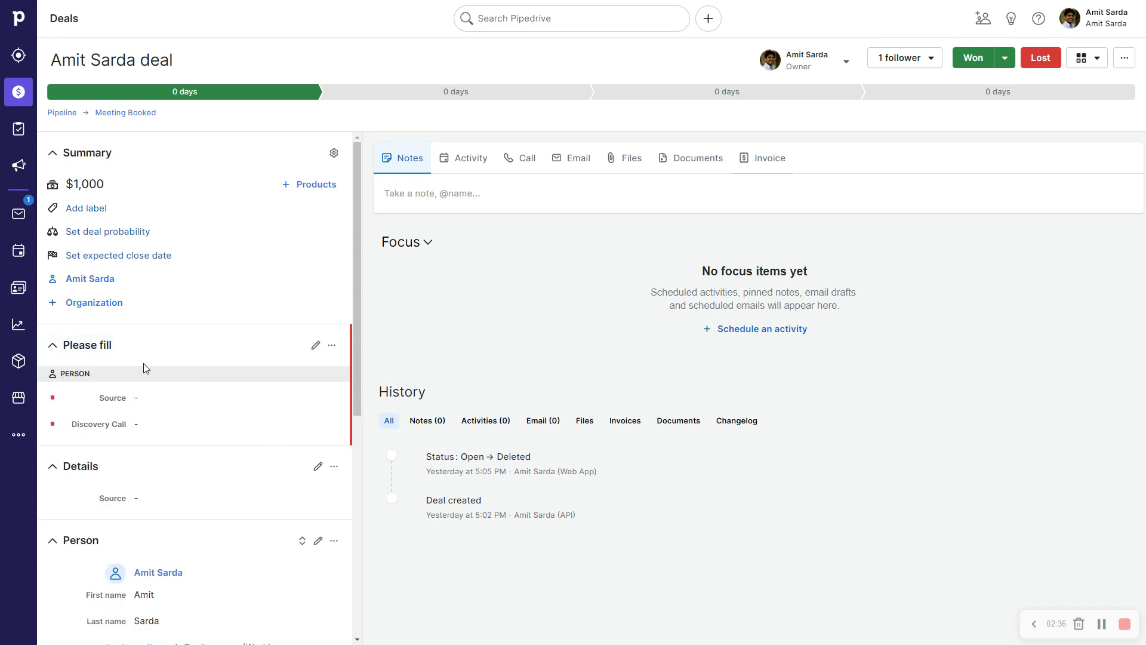
{"action": "left_click", "coordinate": [102, 351]}
Collapse the Details, Person, Organization and Projects sections, then re-expand Please fill
{"action": "left_click", "coordinate": [76, 391]}
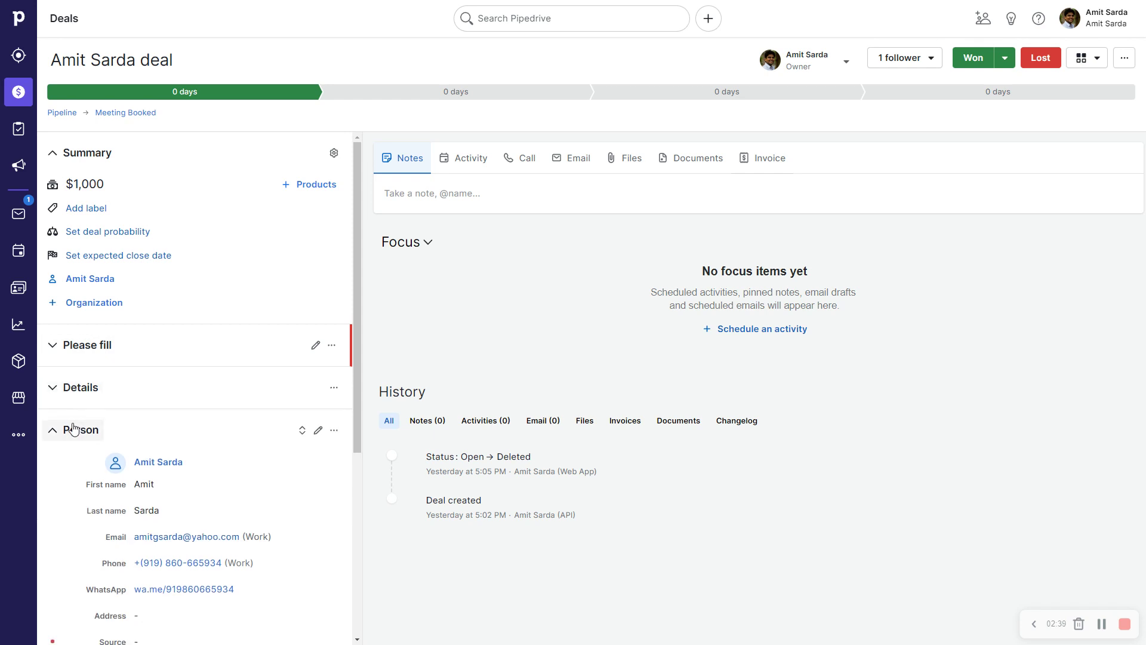
{"action": "left_click", "coordinate": [72, 427]}
{"action": "scroll", "coordinate": [89, 435], "scroll_direction": "down", "scroll_amount": 1}
{"action": "left_click", "coordinate": [74, 454]}
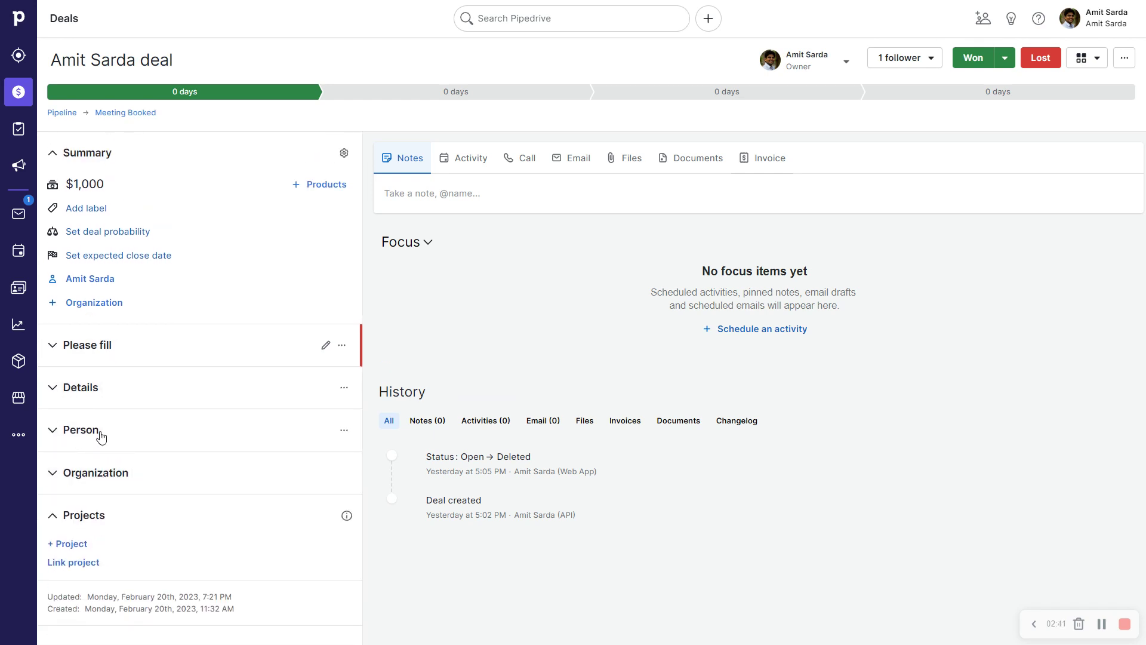
{"action": "left_click", "coordinate": [82, 523]}
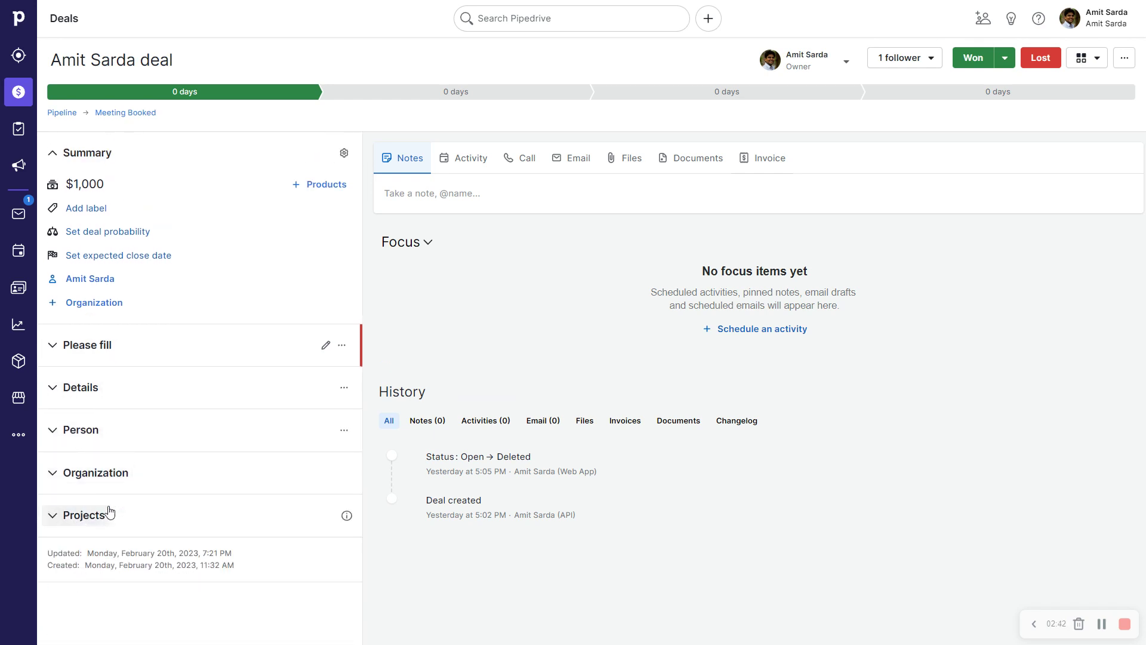
{"action": "left_click", "coordinate": [77, 351]}
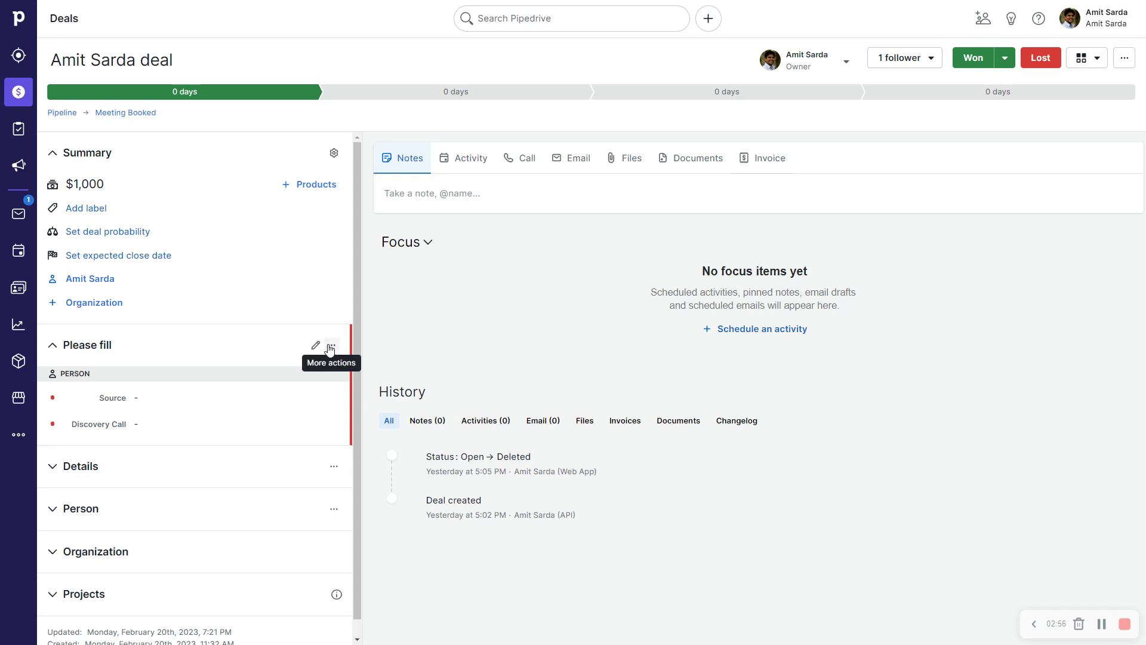
{"action": "left_click", "coordinate": [96, 284]}
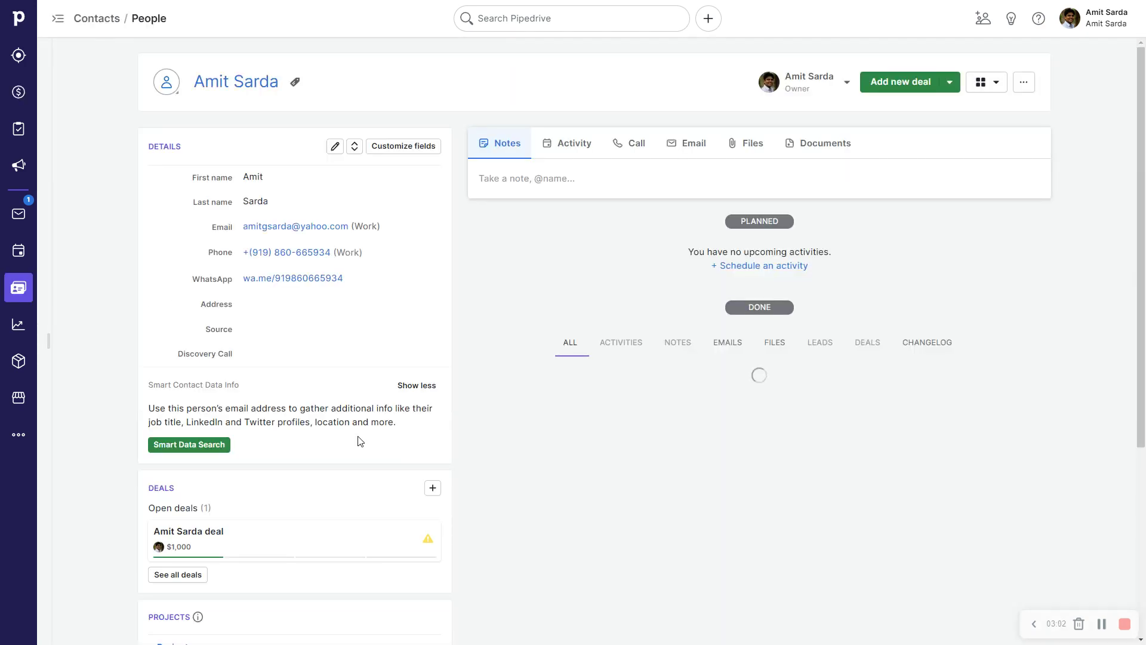
{"action": "scroll", "coordinate": [365, 445], "scroll_direction": "down", "scroll_amount": 5}
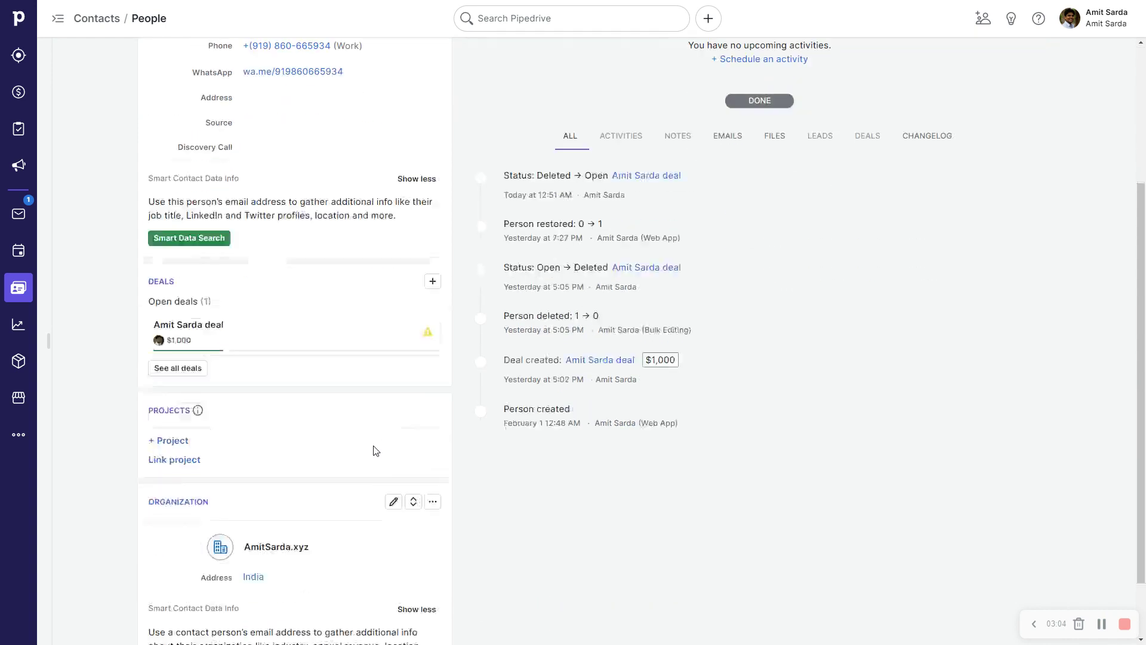
{"action": "scroll", "coordinate": [394, 439], "scroll_direction": "up", "scroll_amount": 5}
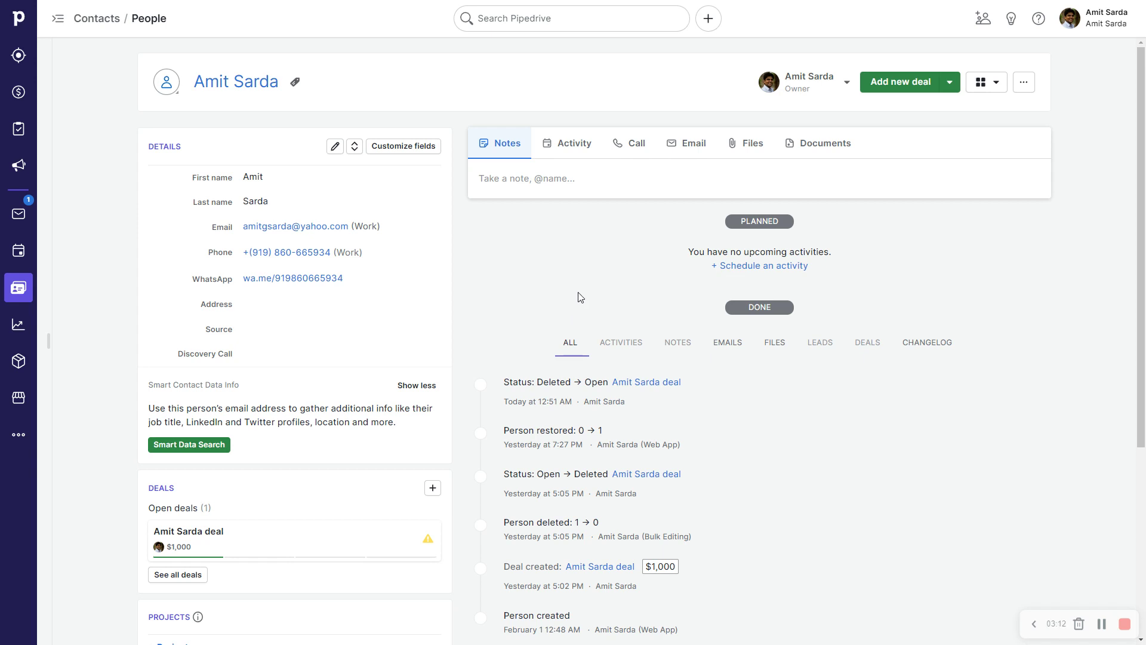
In the person's Manage sidebar sections, drag Organization above Projects and save
{"action": "left_click", "coordinate": [1022, 84]}
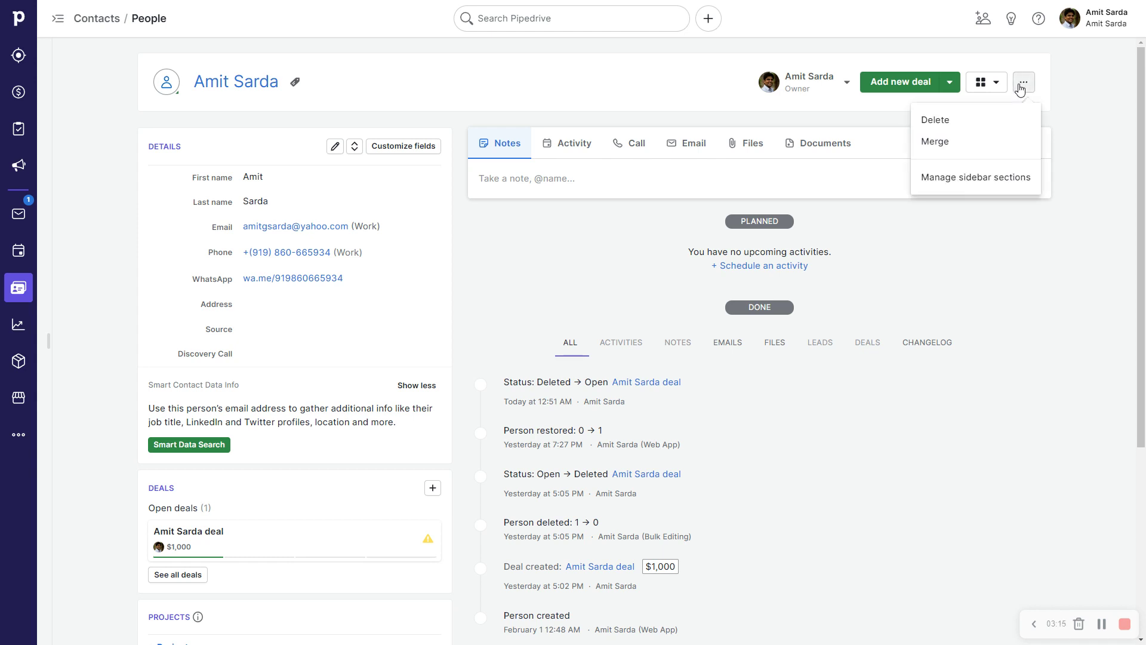
{"action": "left_click", "coordinate": [965, 179]}
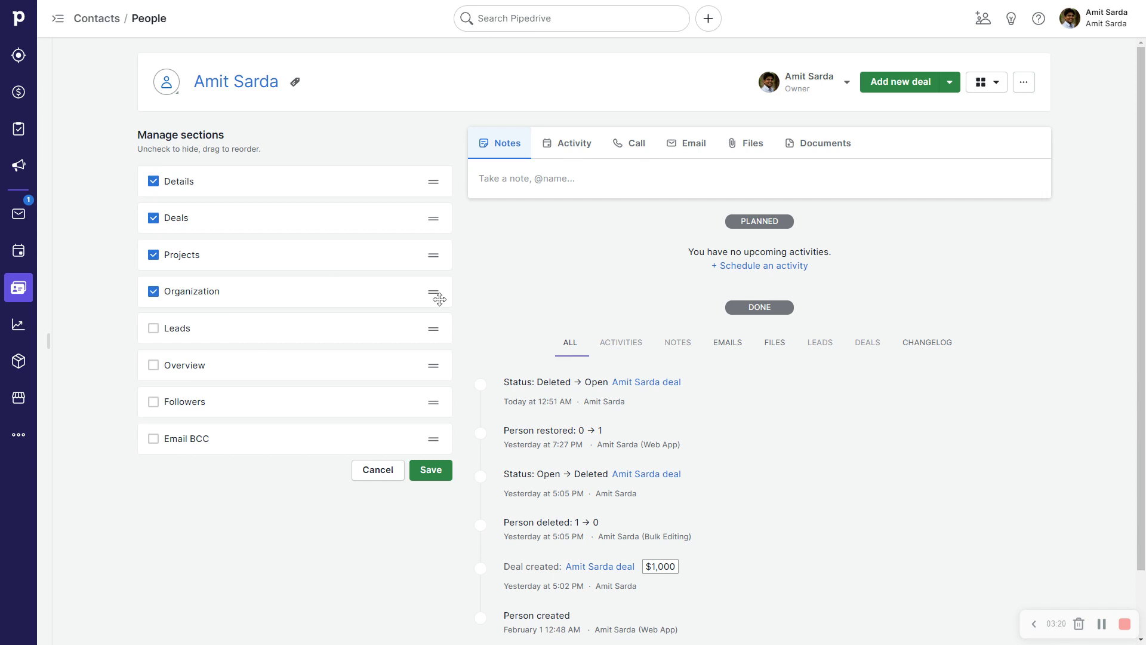
{"action": "left_click_drag", "start_coordinate": [434, 296], "coordinate": [433, 263]}
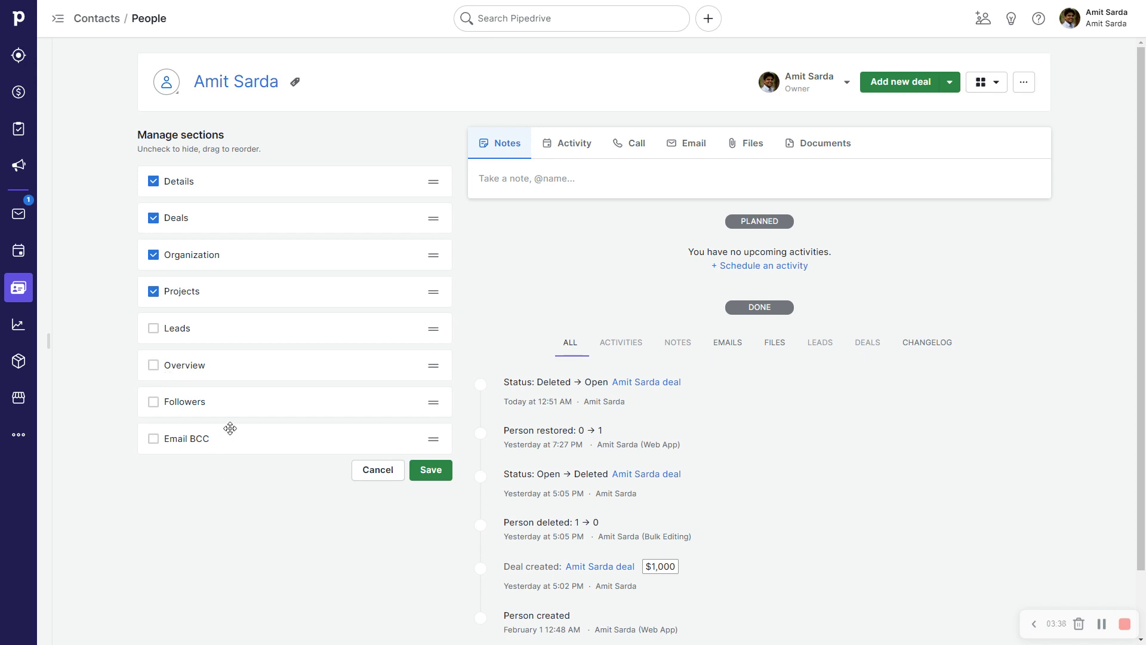
{"action": "left_click", "coordinate": [432, 470]}
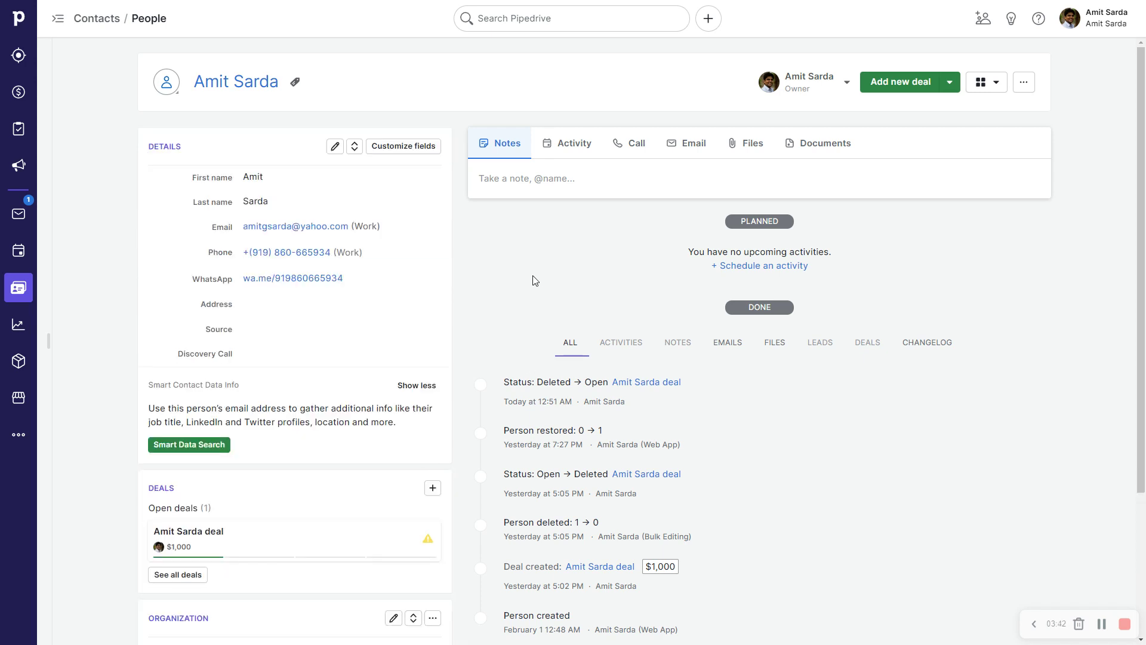
Go to the Activities list from the left navigation bar
{"action": "left_click", "coordinate": [19, 251]}
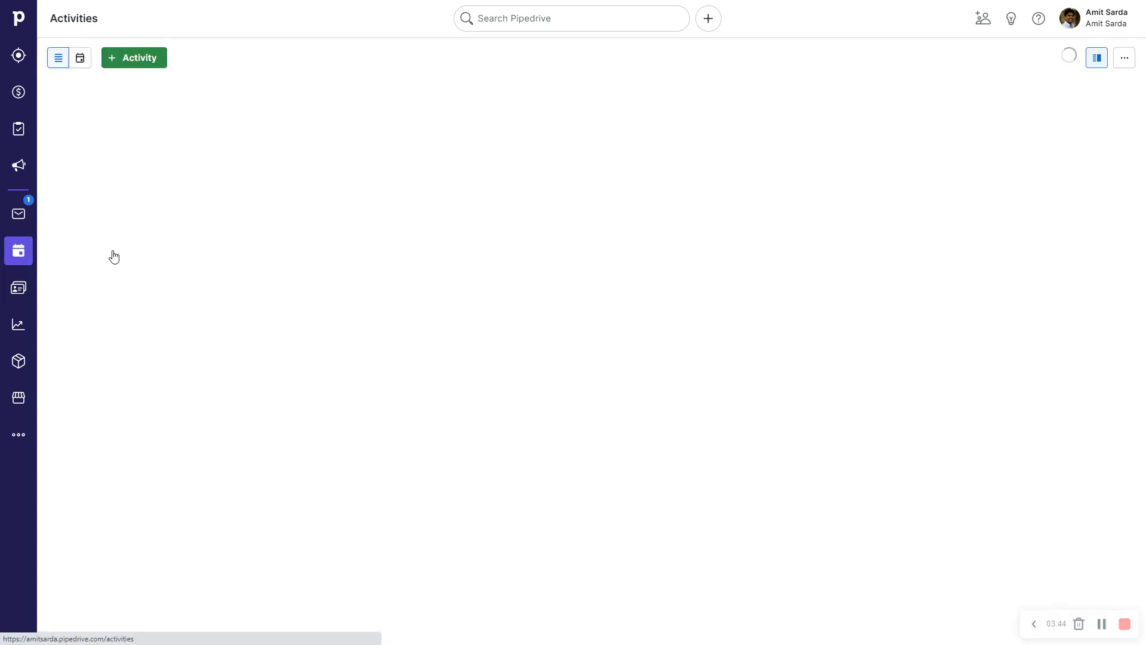